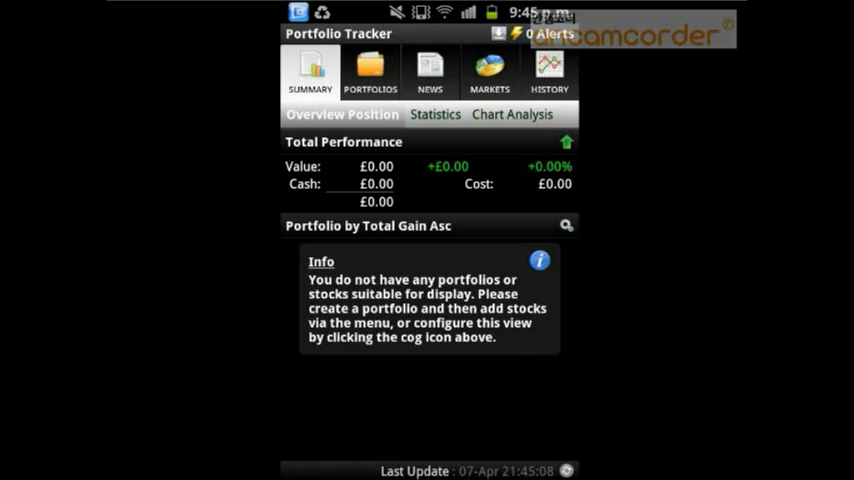
Browse the Portfolios, News, Markets and History sections, then return to the Summary.
click(435, 114)
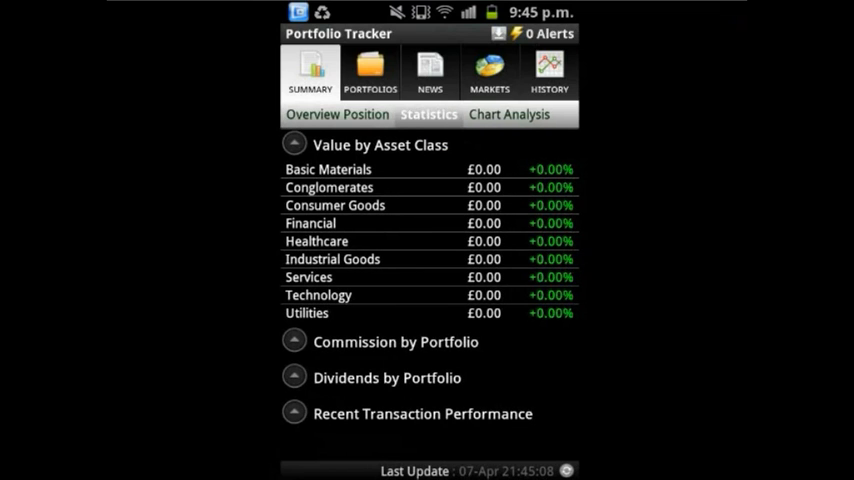
click(370, 72)
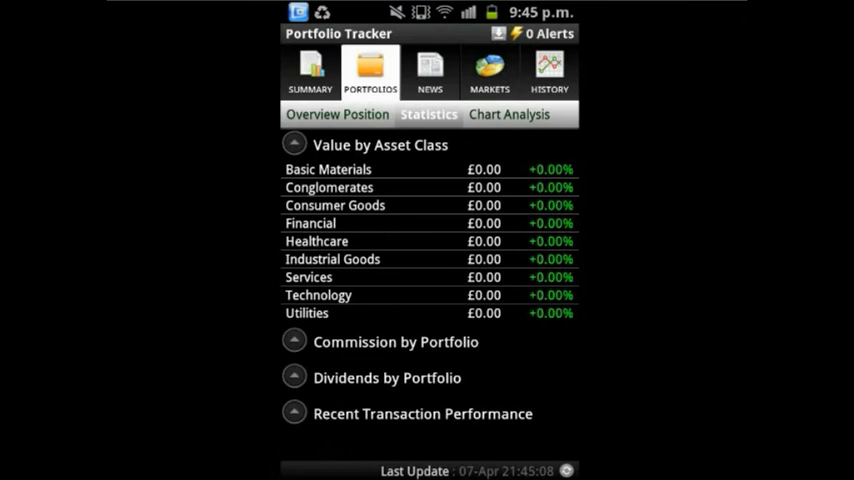
click(430, 72)
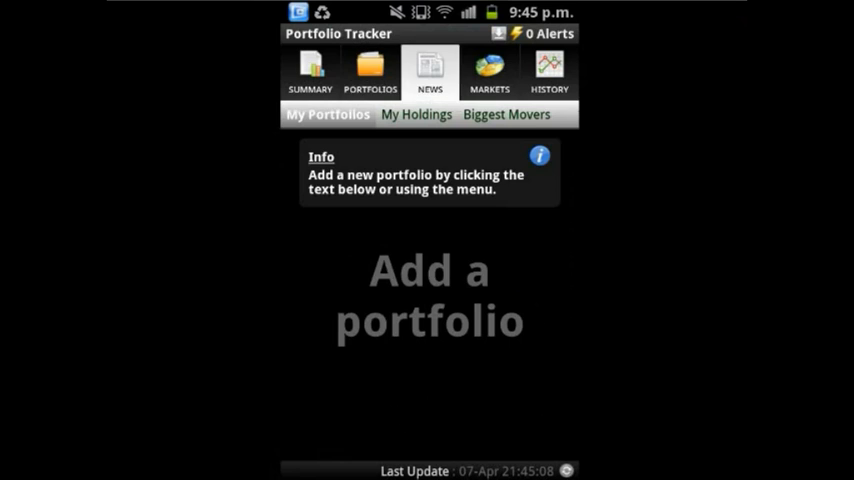
click(490, 72)
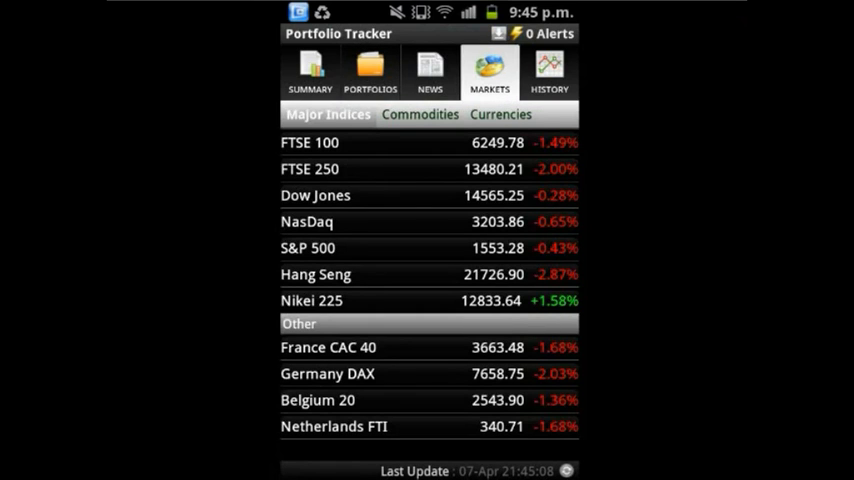
click(550, 72)
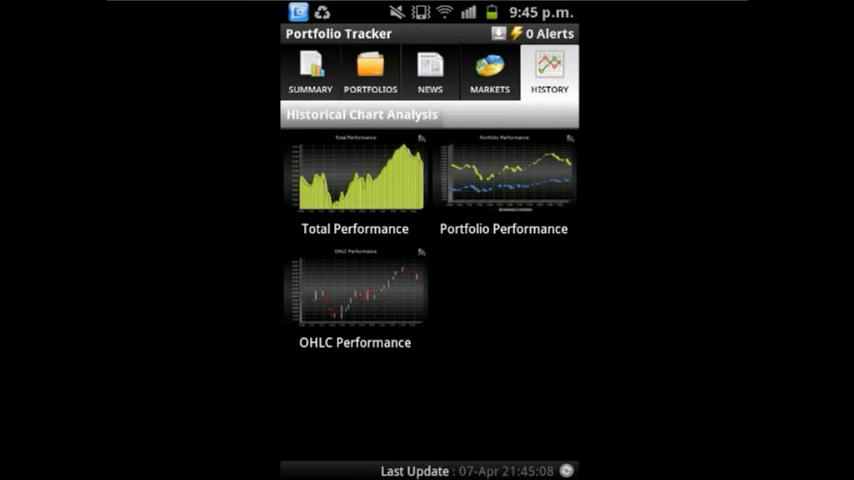
click(310, 72)
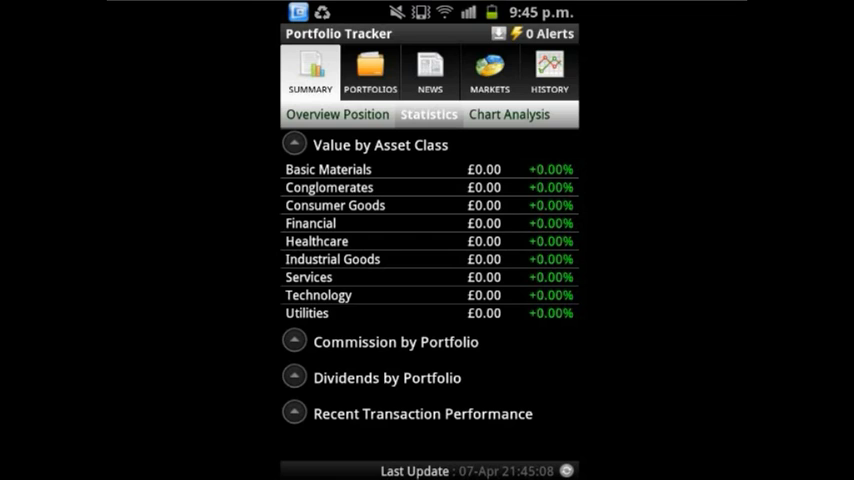
Review the summary's total performance, asset-class statistics and chart analysis, ending on the Portfolios list.
click(337, 114)
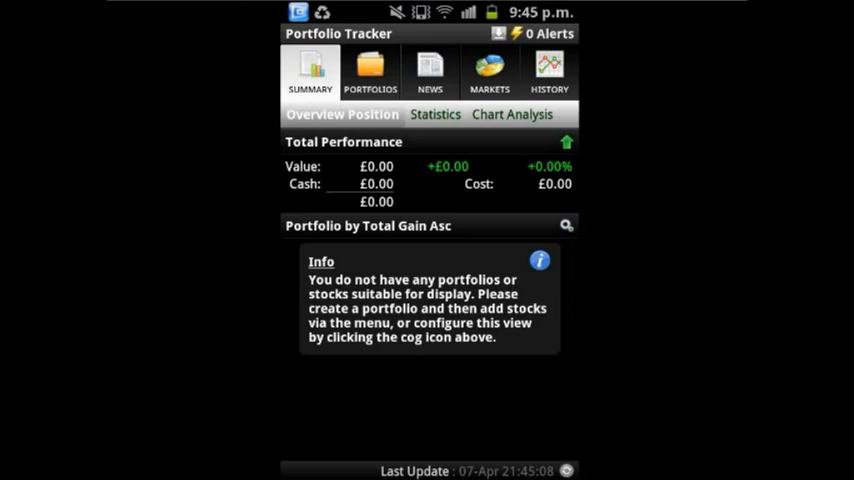
click(435, 114)
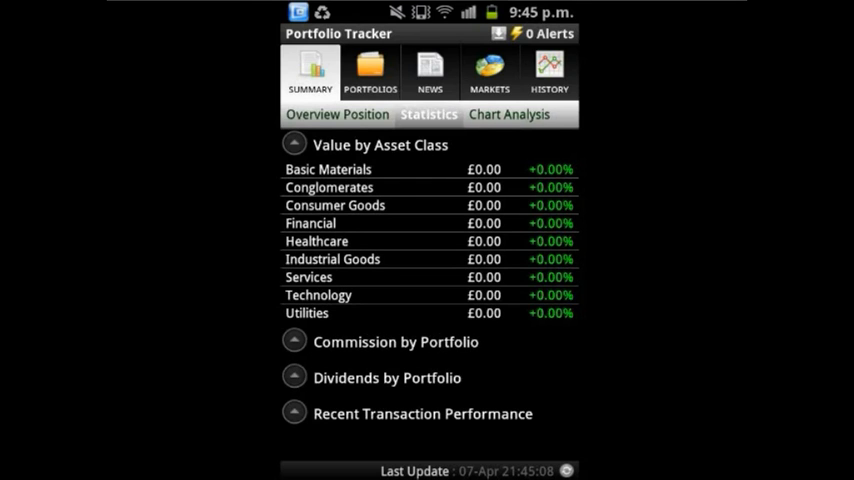
click(509, 114)
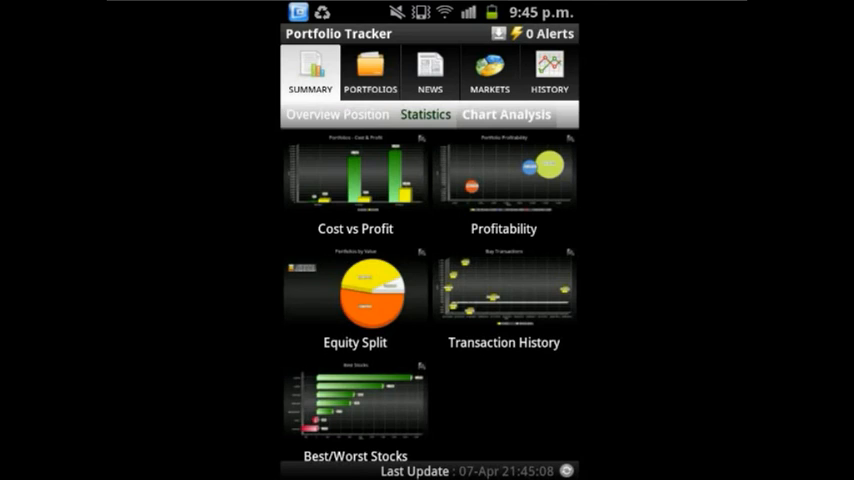
click(337, 114)
click(370, 72)
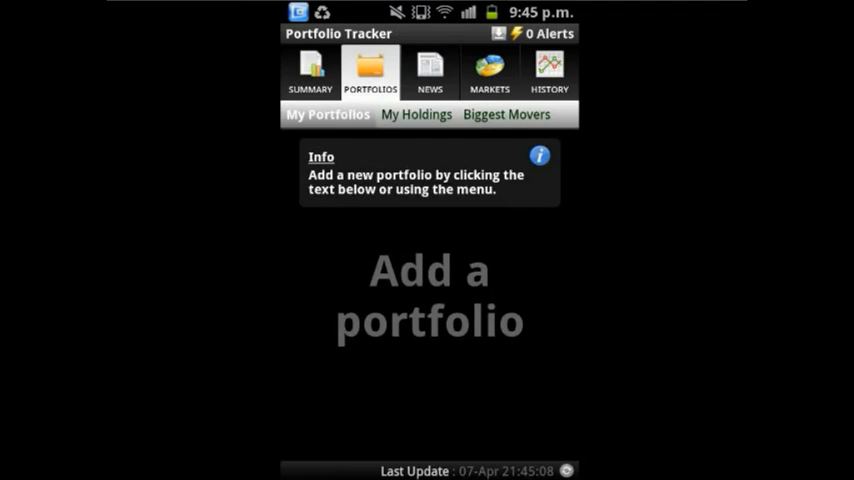
Add a new portfolio named 'stocks' with the default British Pounds currency.
click(430, 295)
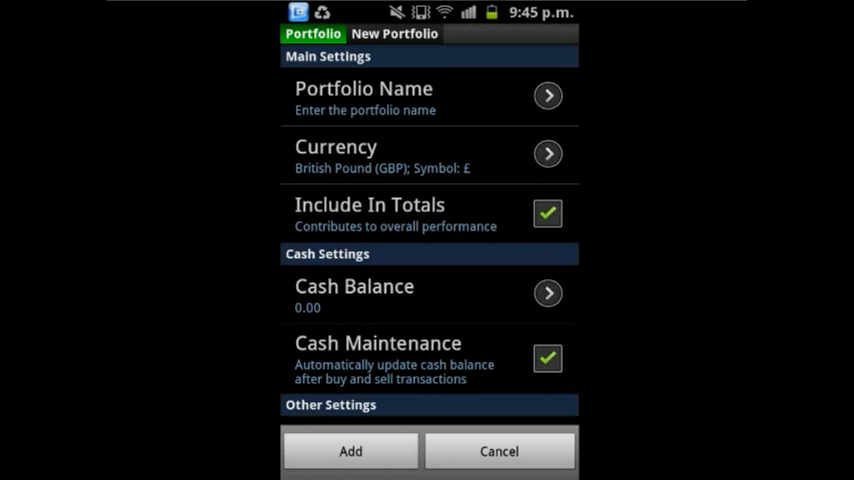
click(430, 97)
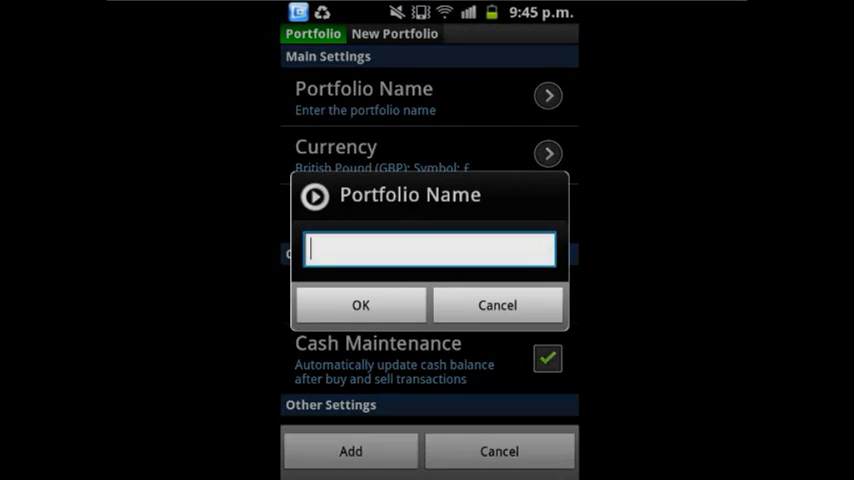
click(430, 247)
text(s)
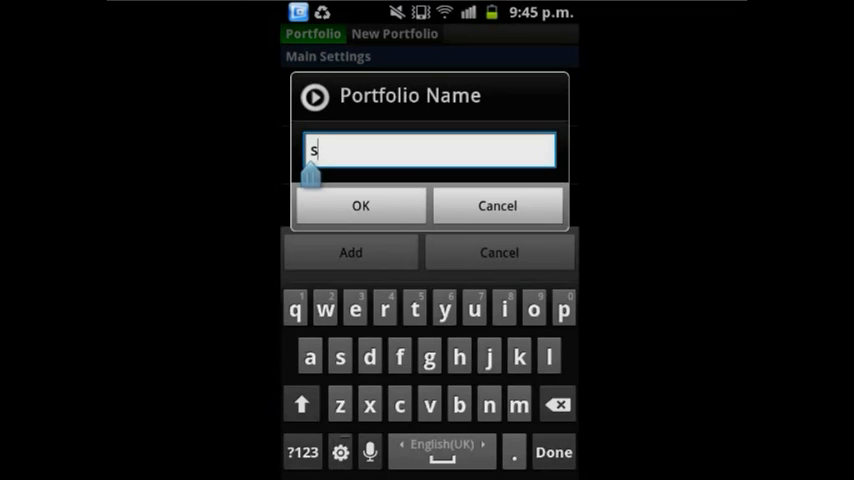
text(yocks)
key(BackSpace)
key(BackSpace)
key(BackSpace)
key(BackSpace)
key(BackSpace)
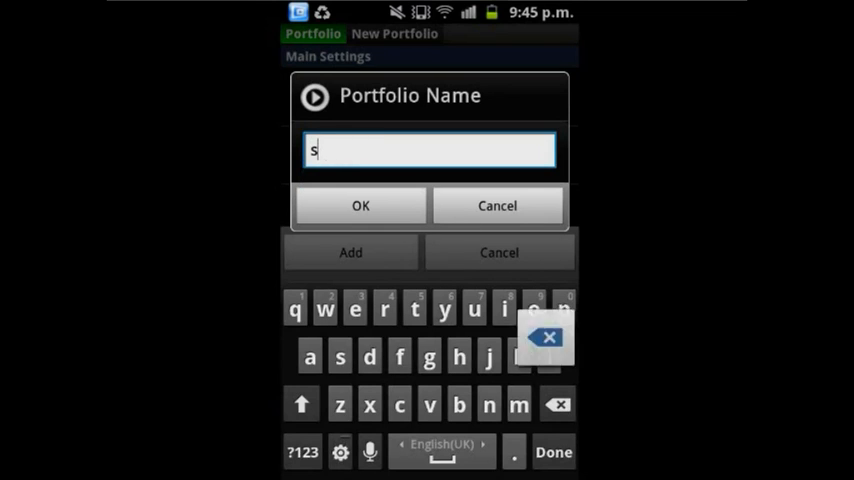
text(tocks)
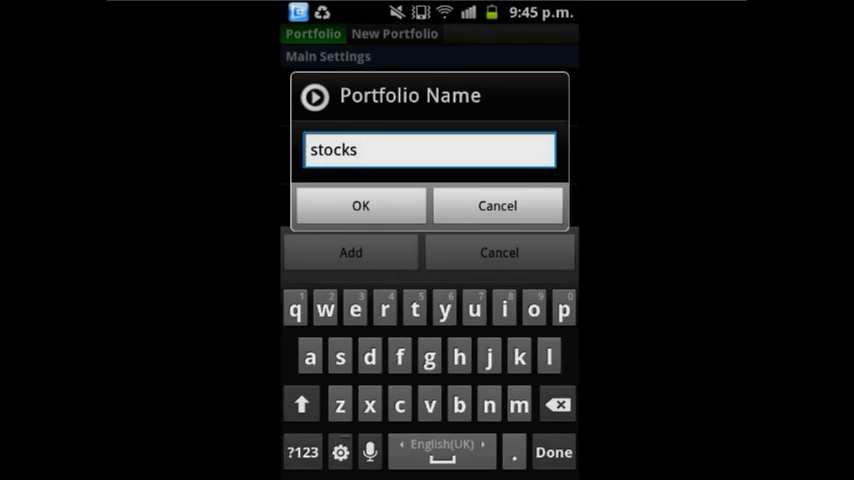
click(360, 205)
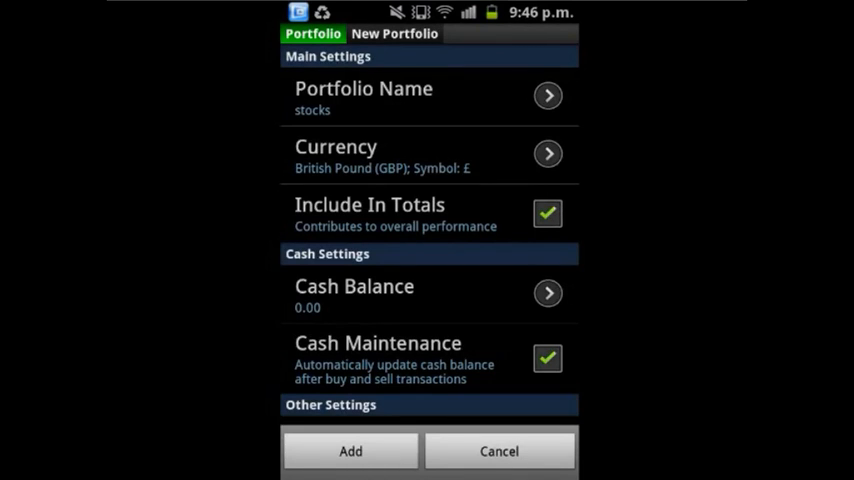
click(350, 451)
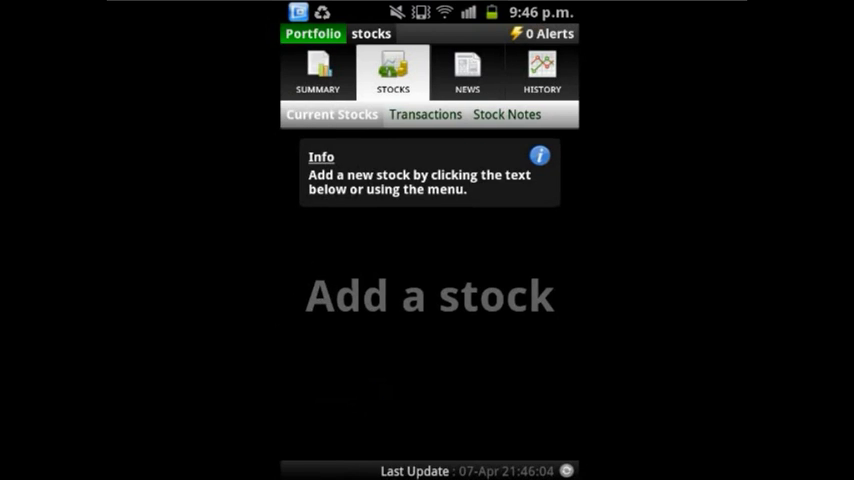
Search for 'google' from Add a stock and open the NASDAQ:GOOG Google Inc page.
click(429, 295)
click(407, 162)
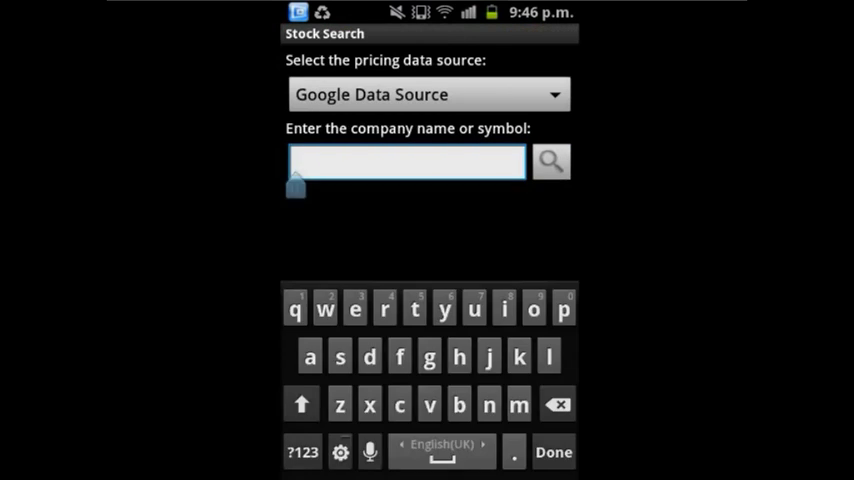
text(google)
click(550, 161)
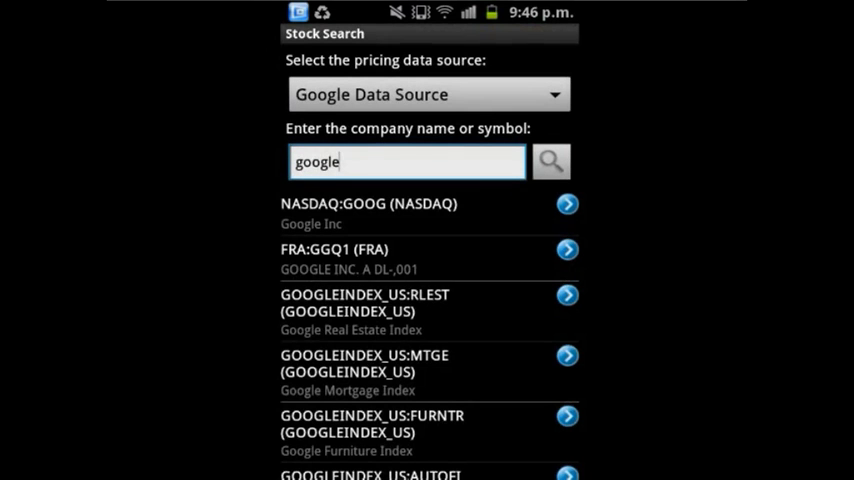
click(420, 212)
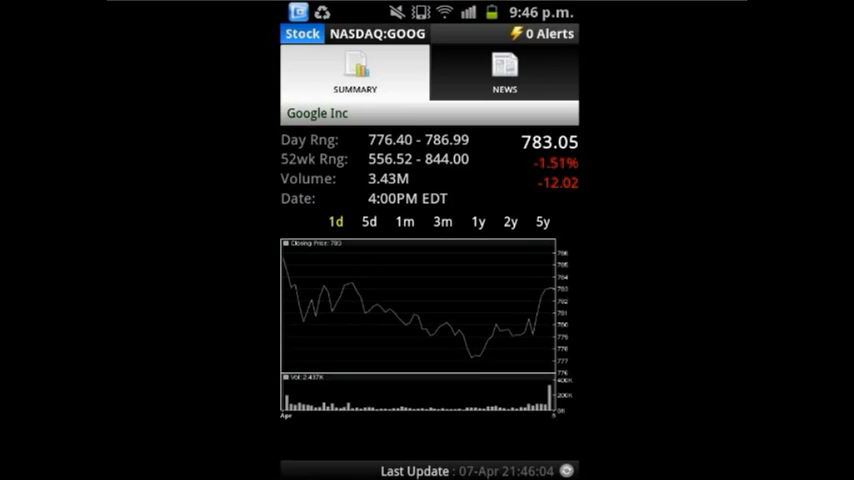
Show Google's five-year price chart, then its news headlines.
click(542, 222)
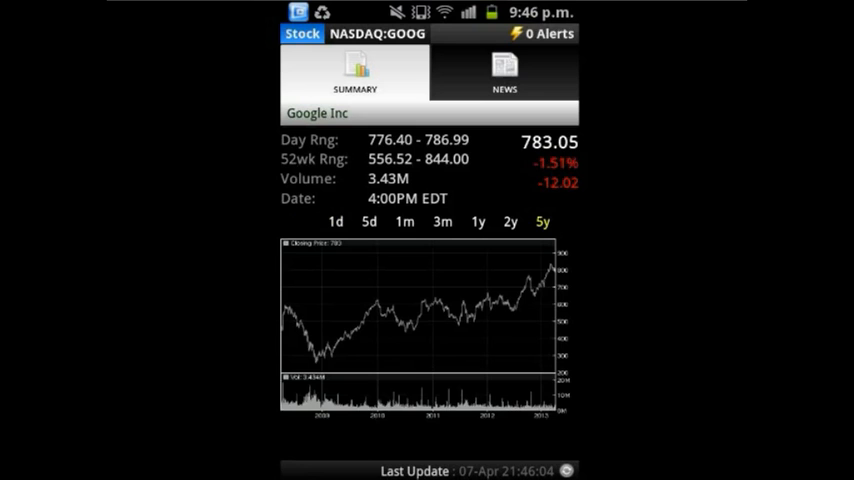
click(504, 74)
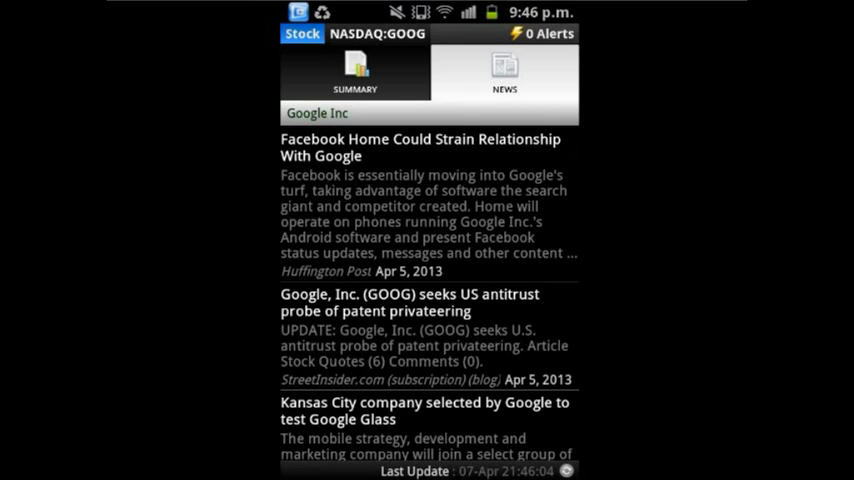
scroll(428, 300, down, 5)
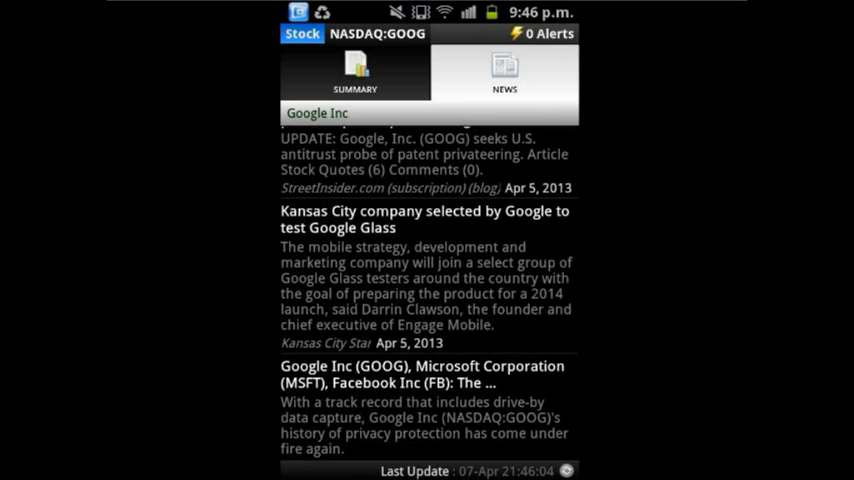
scroll(428, 300, down, 5)
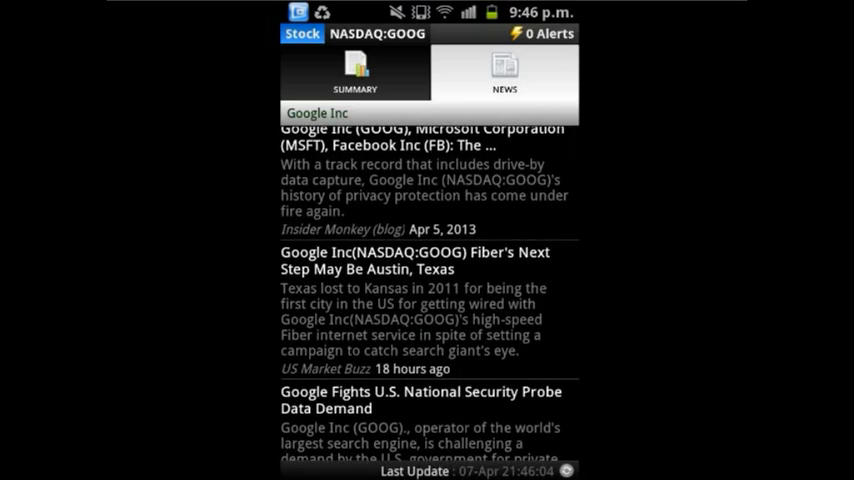
scroll(428, 300, down, 5)
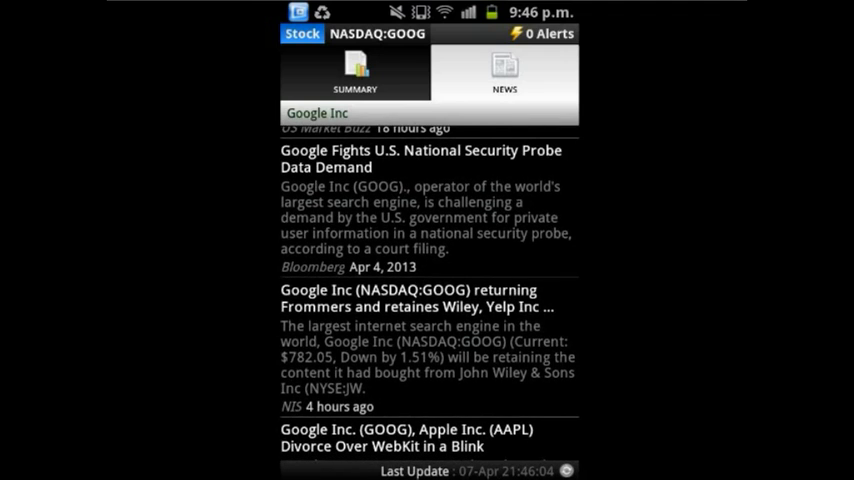
Leave the Google news and return to the stocks portfolio's current stocks list.
key(Escape)
key(Escape)
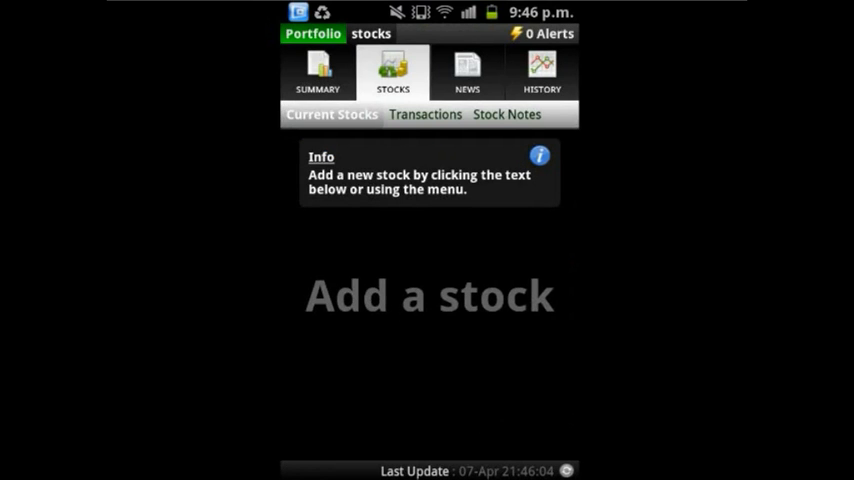
View the stocks portfolio's History section and its empty Total Performance chart.
click(542, 72)
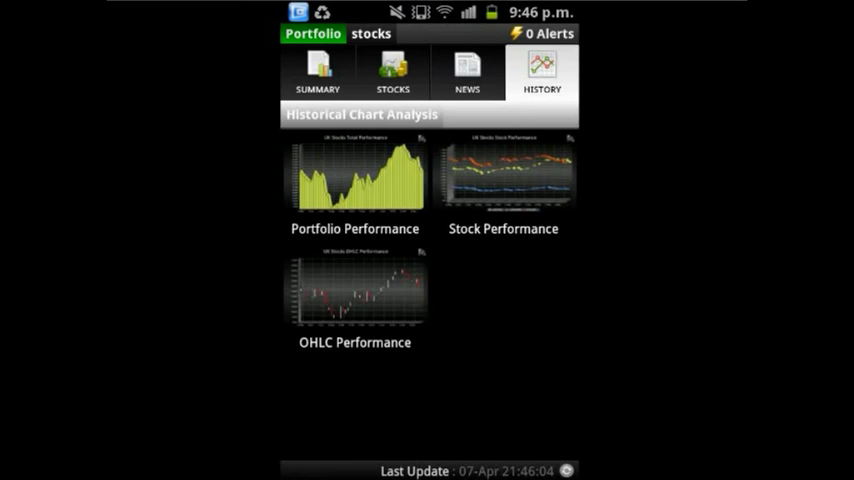
click(356, 180)
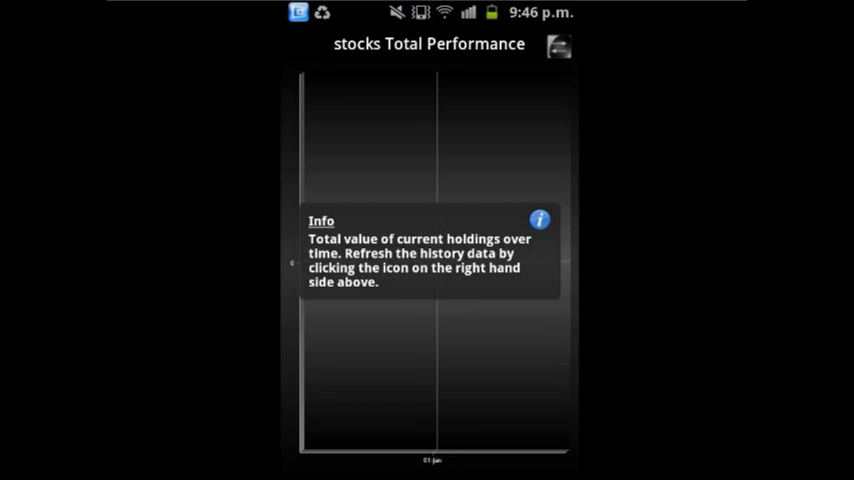
key(Escape)
View the Stock Performance and OHLC Performance charts, returning to the history overview.
click(508, 180)
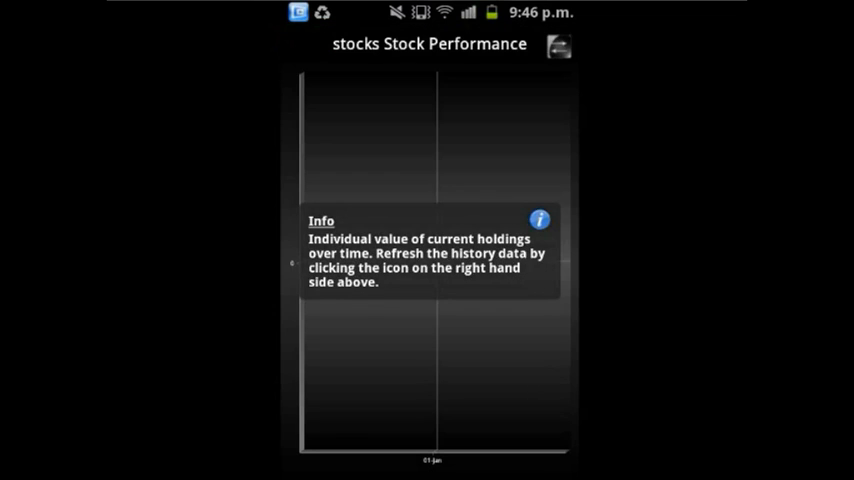
key(Escape)
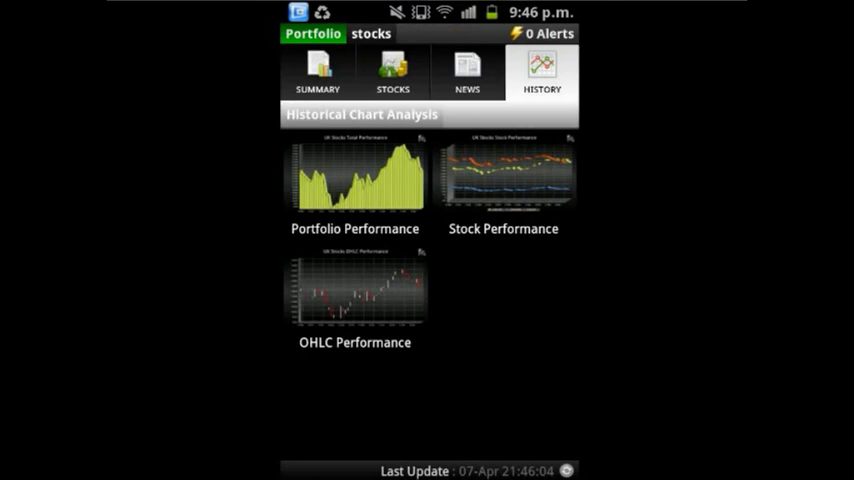
click(356, 290)
key(Escape)
Show the major market indices (FTSE 100, Dow Jones, Nikkei 225) and cancel the Add Index form.
key(Escape)
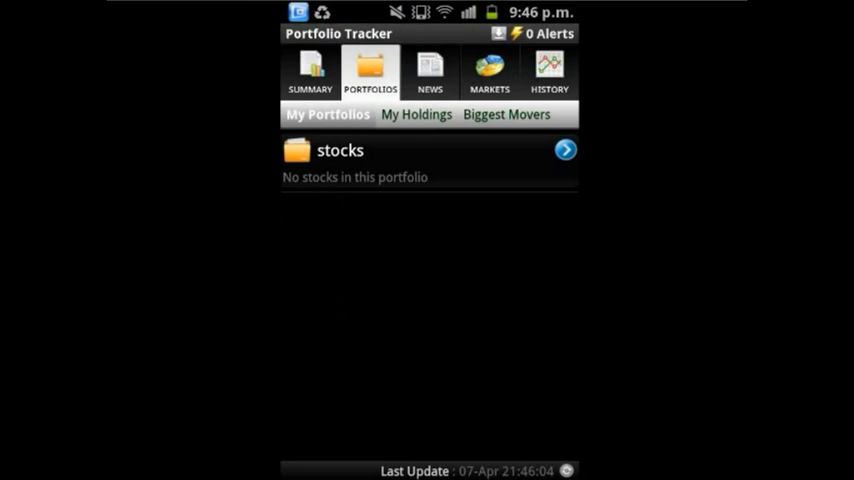
click(489, 73)
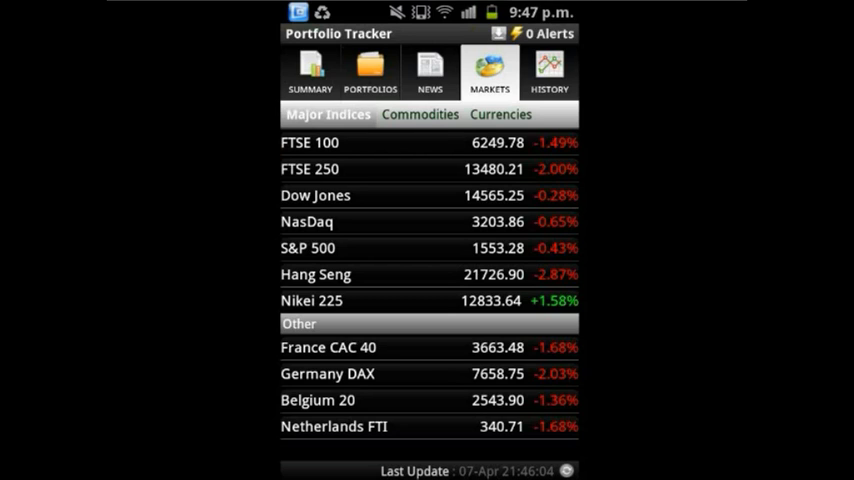
key(Menu)
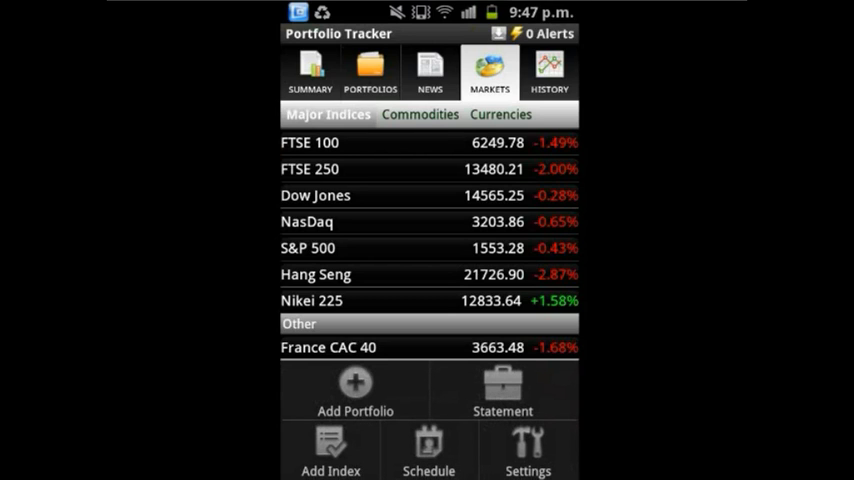
click(330, 452)
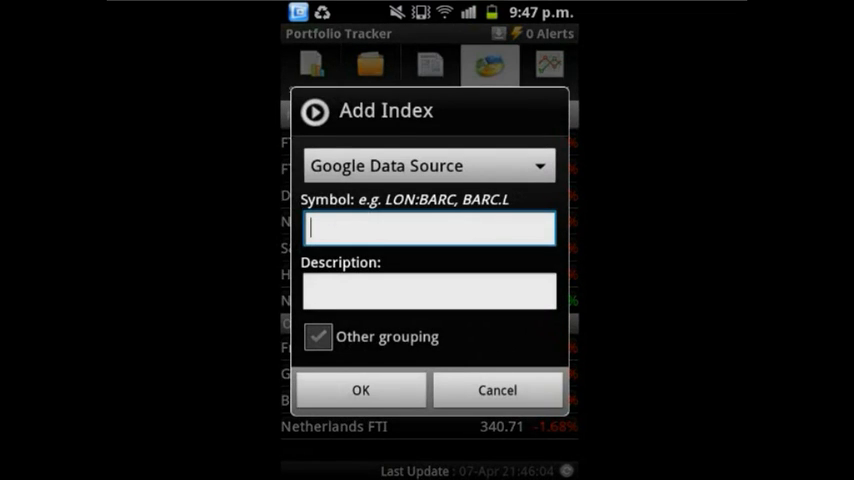
key(Escape)
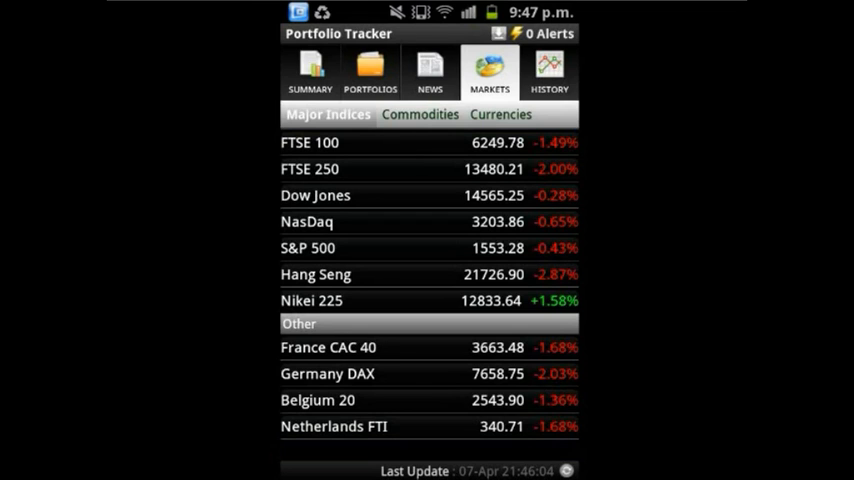
click(430, 72)
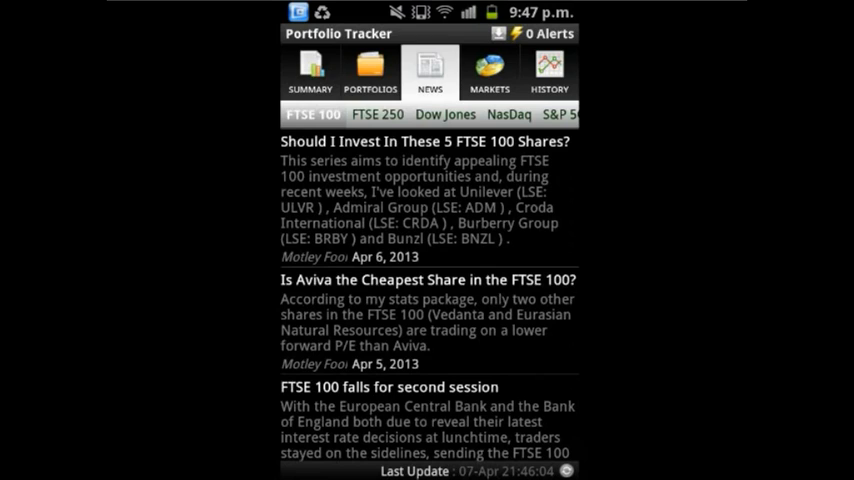
click(370, 72)
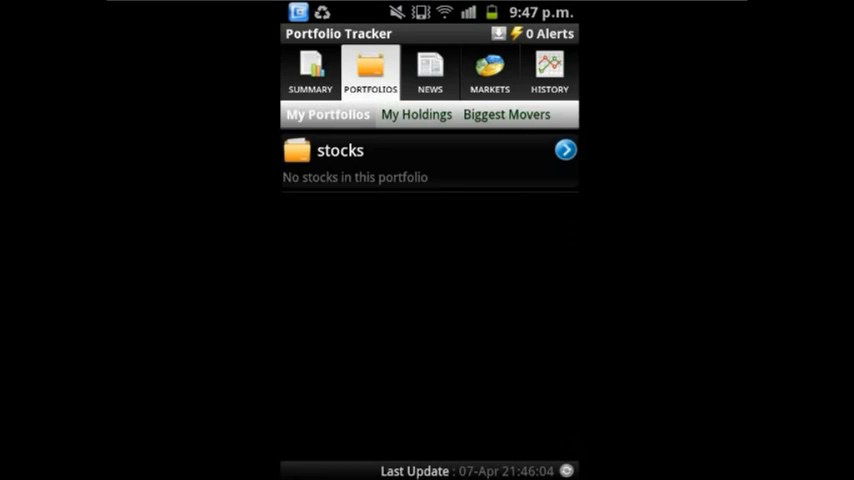
click(430, 150)
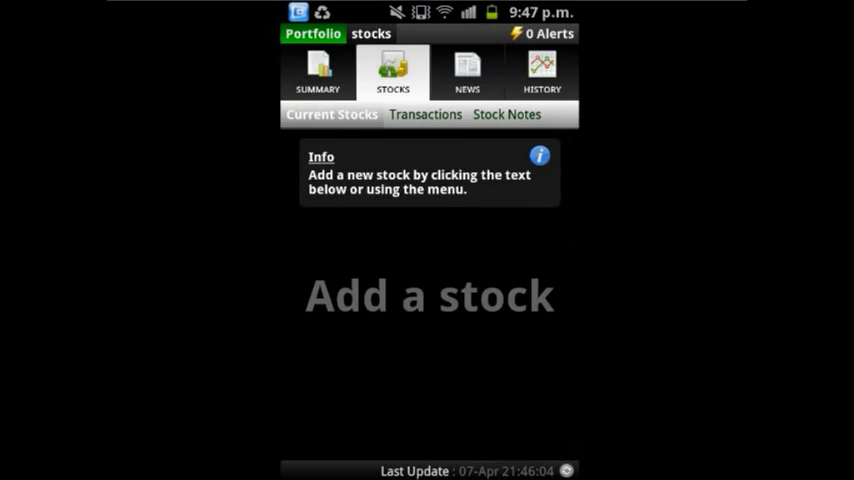
key(Escape)
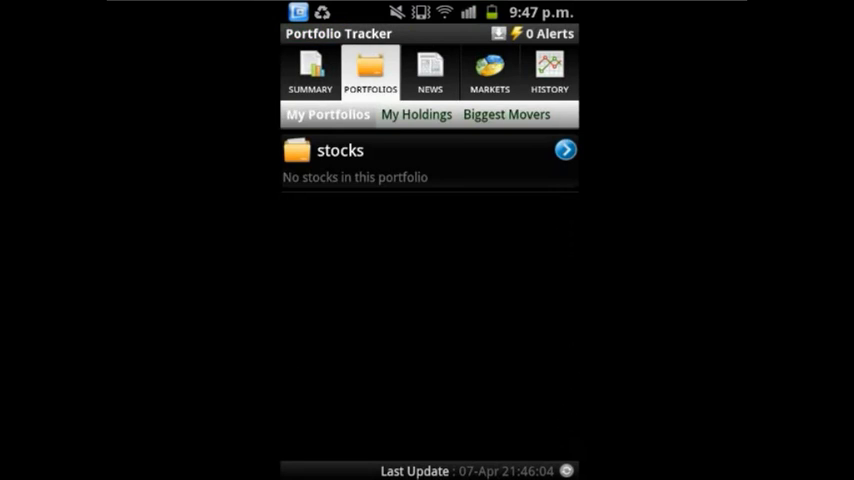
click(309, 72)
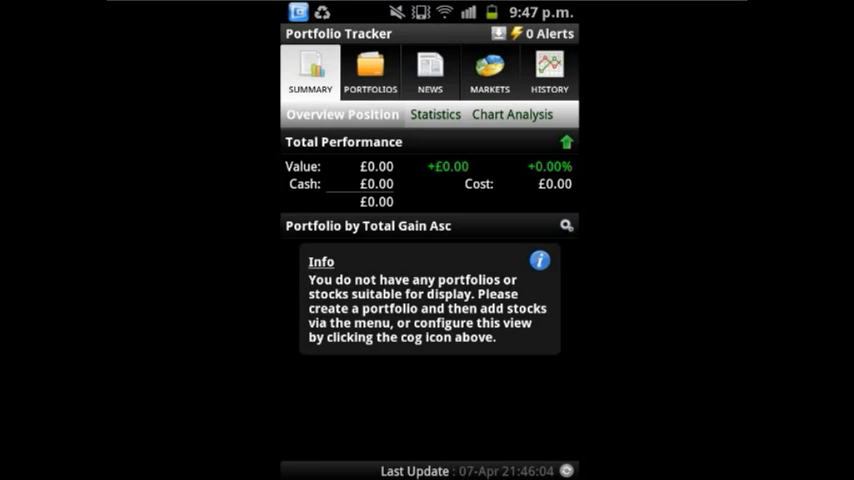
click(370, 72)
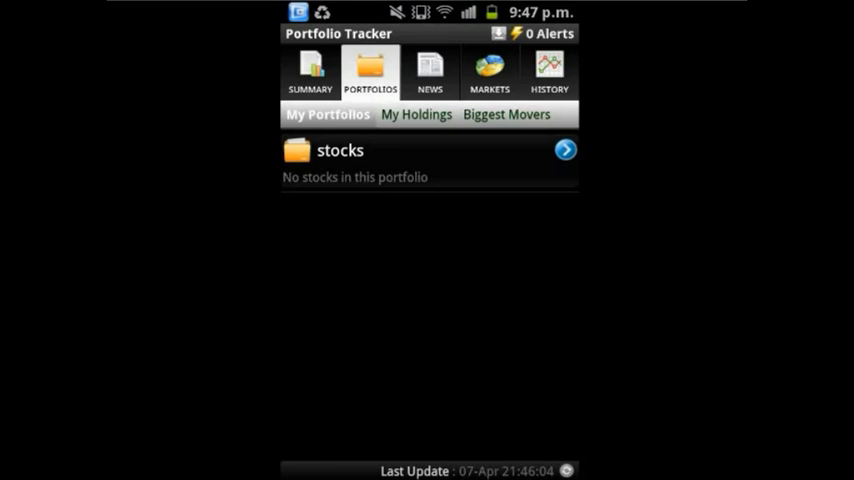
click(430, 72)
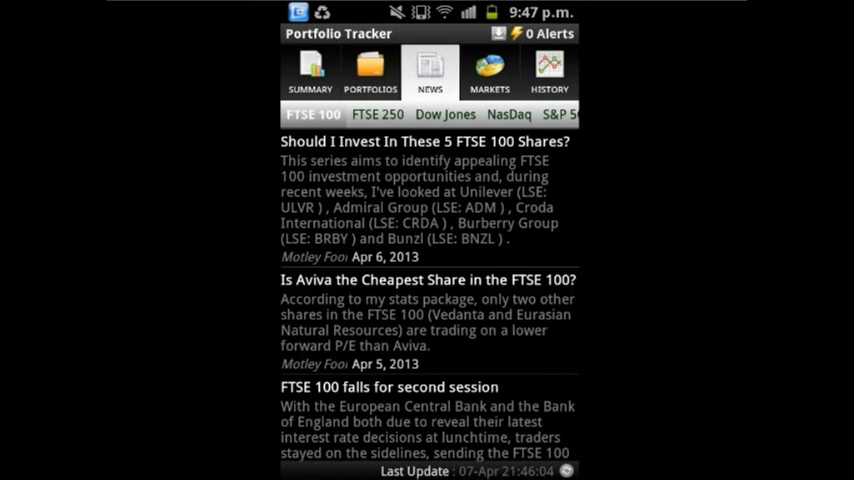
scroll(430, 300, down, 5)
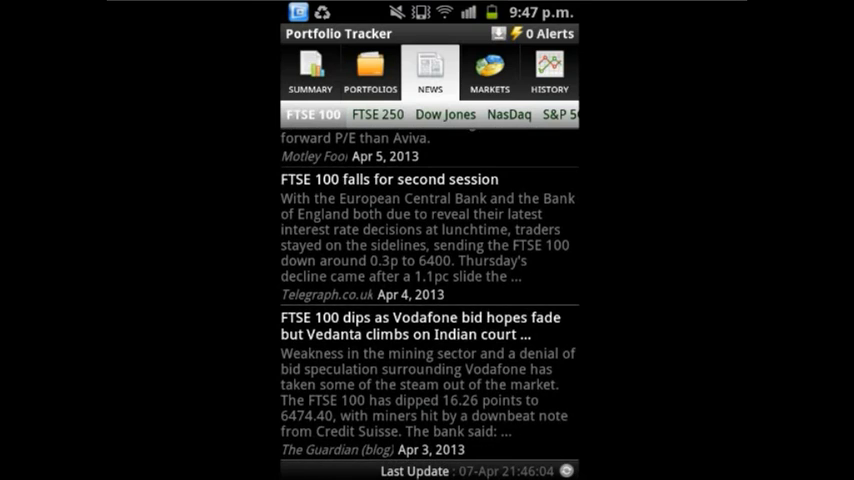
click(489, 72)
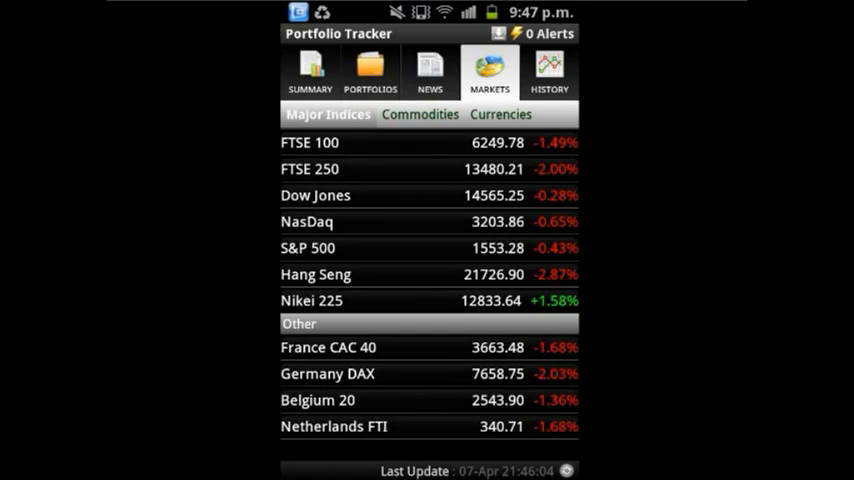
Check commodity prices and currency exchange rates, then the market news and summary.
click(420, 114)
click(500, 114)
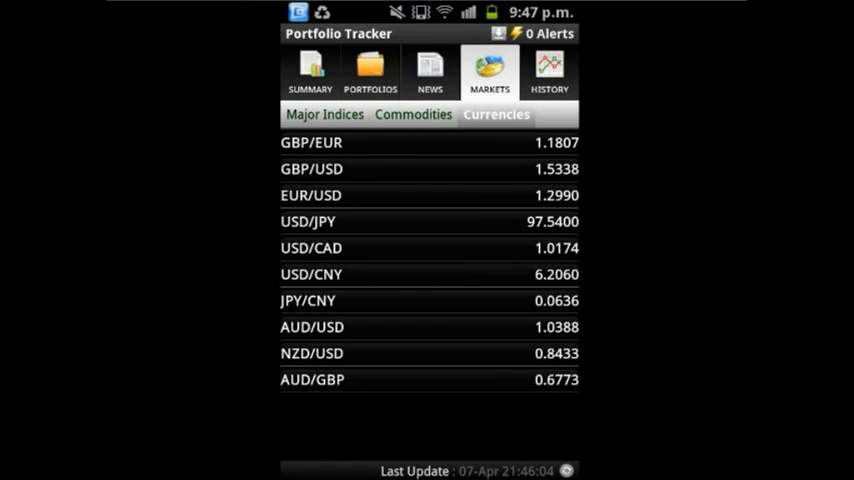
click(430, 72)
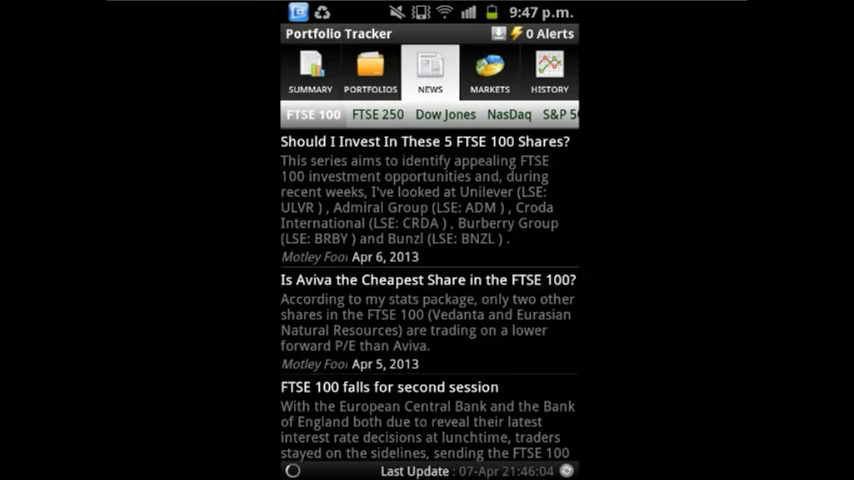
click(311, 72)
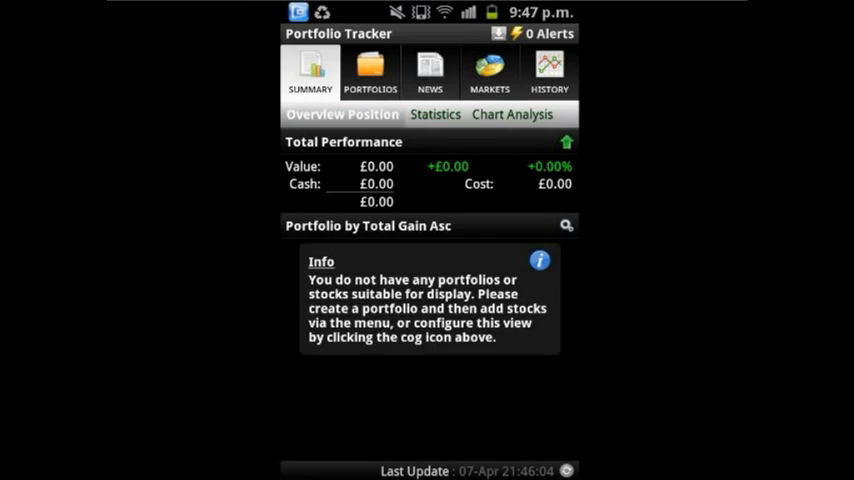
Peek at the menu options on the Summary and Portfolios views, ending on the portfolios list.
key(Menu)
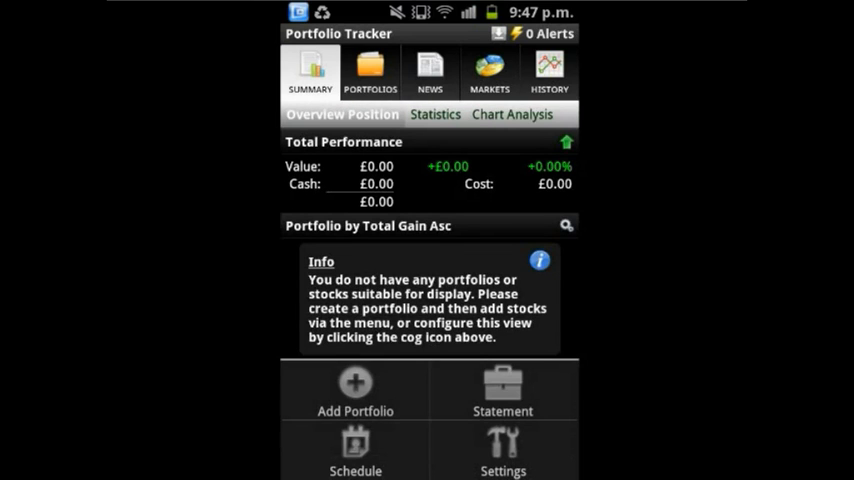
key(Escape)
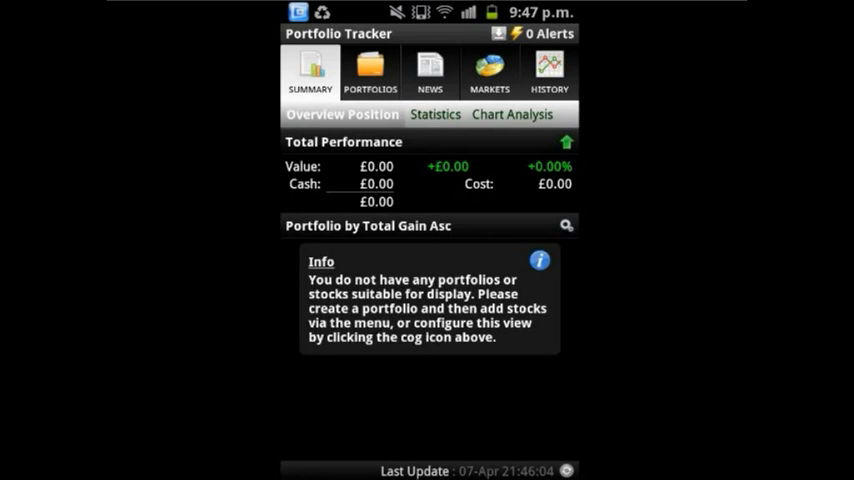
click(370, 72)
key(Menu)
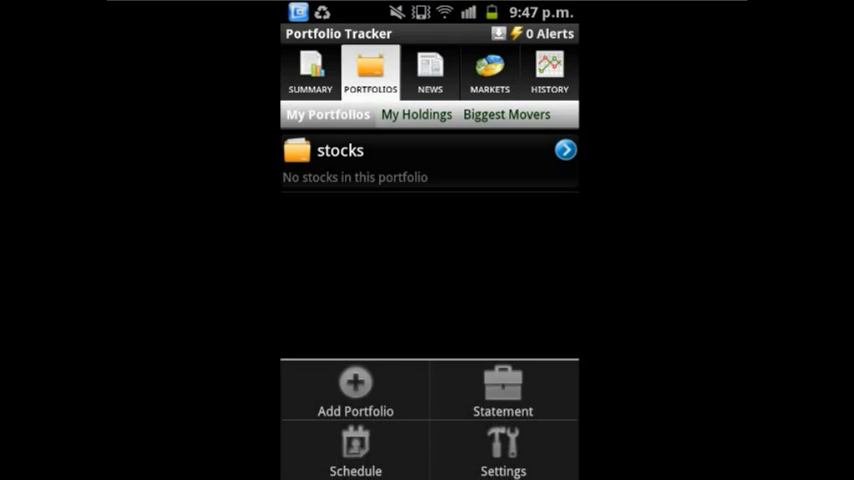
key(Escape)
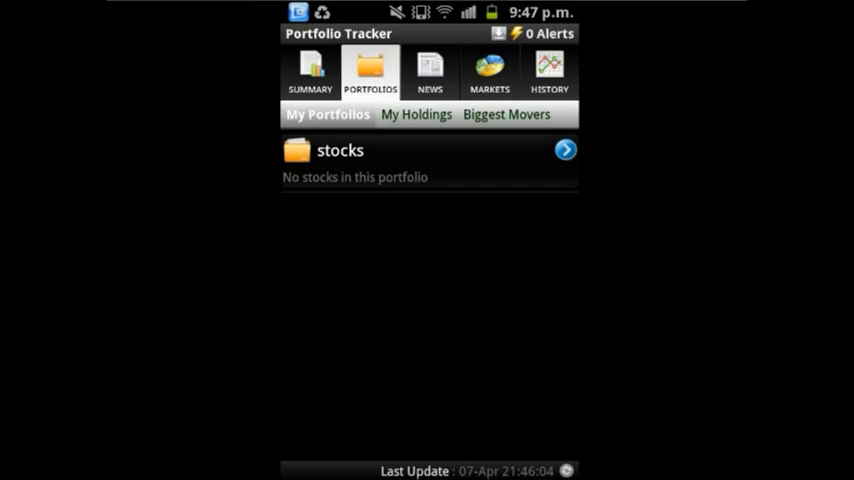
Swipe through the empty My Holdings and Biggest Movers views, then show the FTSE 100 news.
drag(520, 300, 320, 300)
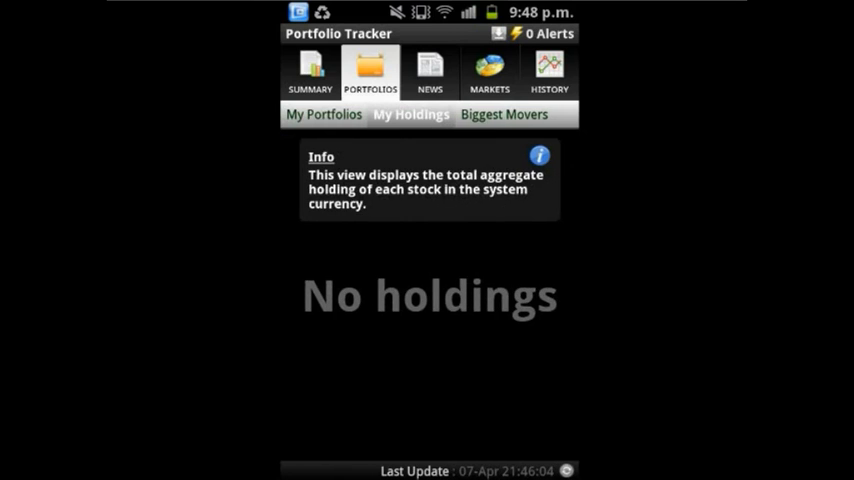
drag(520, 300, 380, 300)
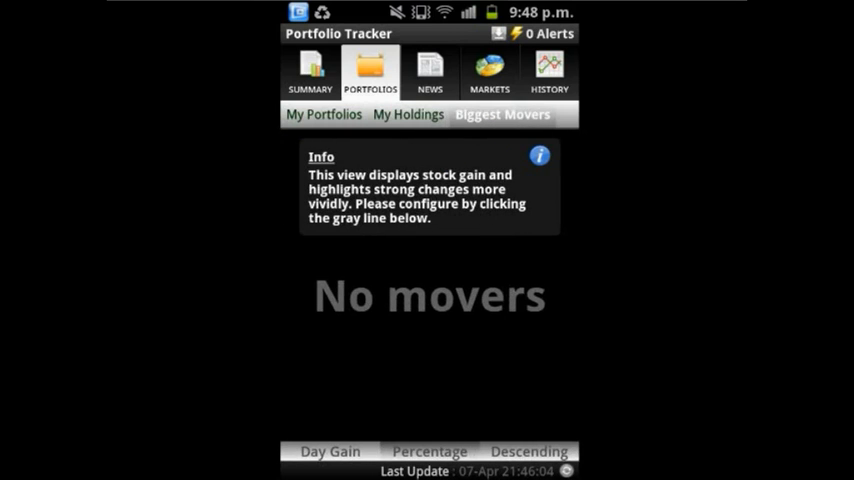
click(430, 73)
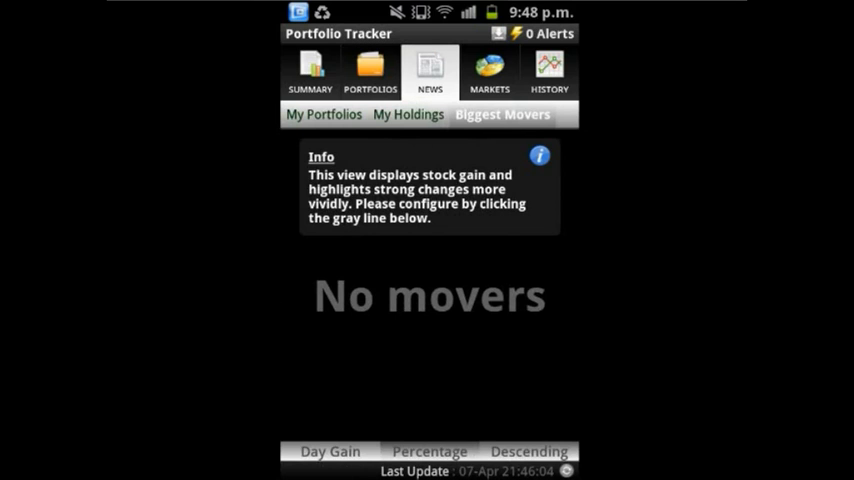